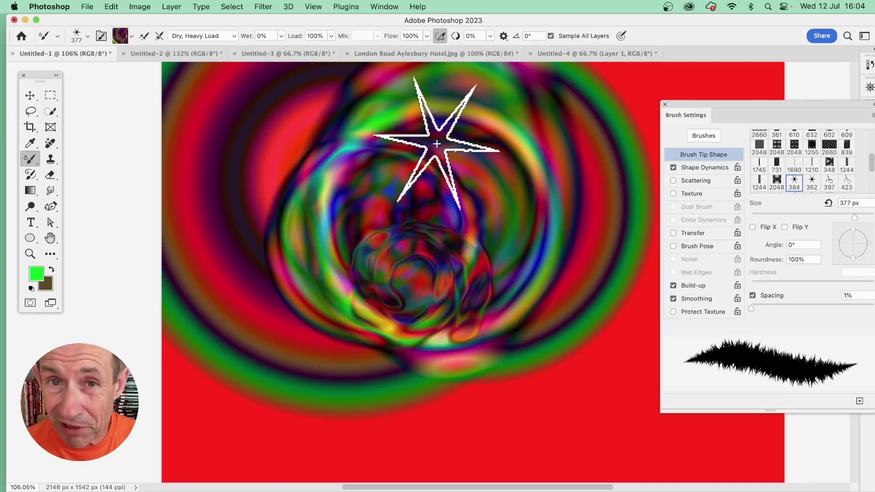
- Switch to the Mixer Brush Tool, leaving Load Solid Colors Only turned off
{"action": "right_click", "coordinate": [23, 158]}
{"action": "left_click", "coordinate": [98, 195]}
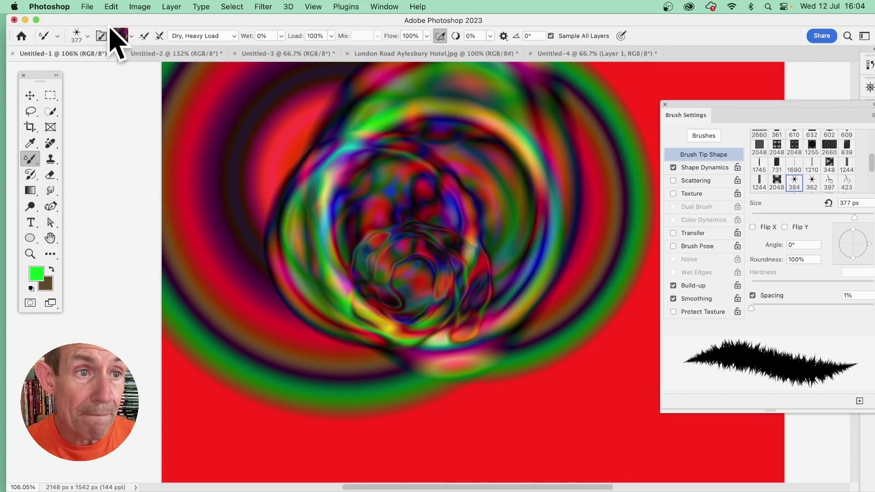
{"action": "left_click", "coordinate": [131, 36]}
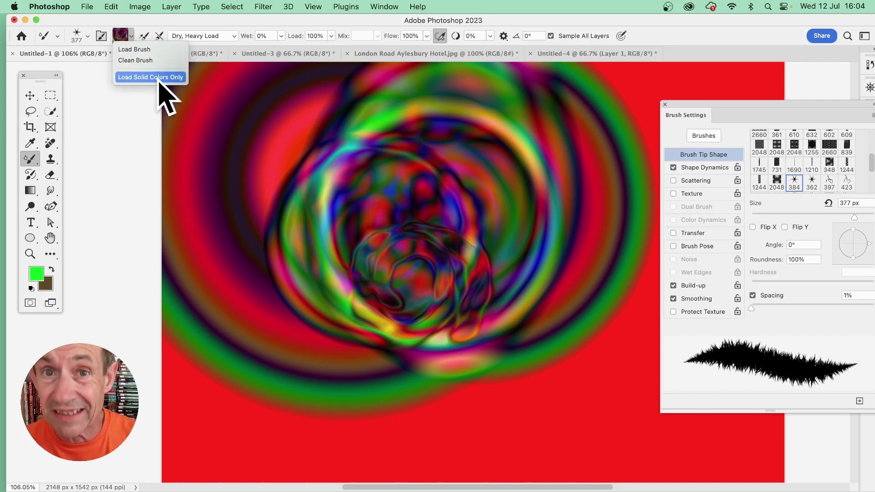
{"action": "left_click", "coordinate": [135, 78]}
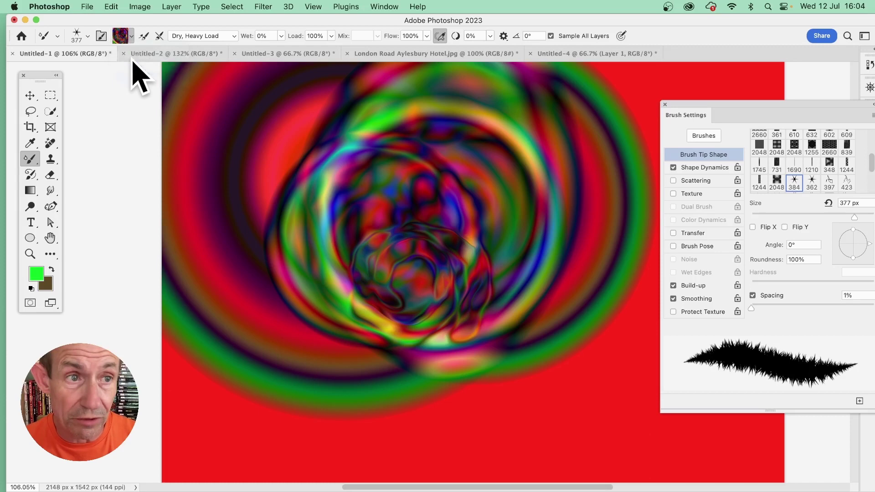
{"action": "left_click", "coordinate": [131, 38]}
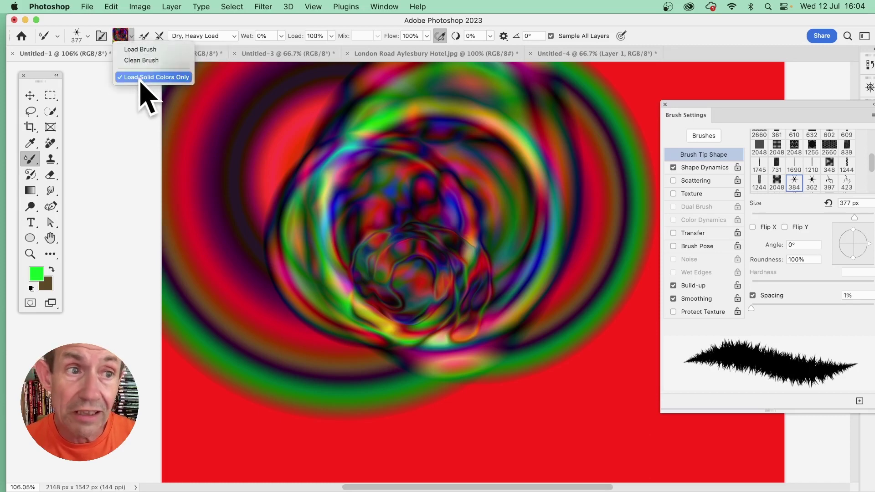
{"action": "left_click", "coordinate": [141, 79]}
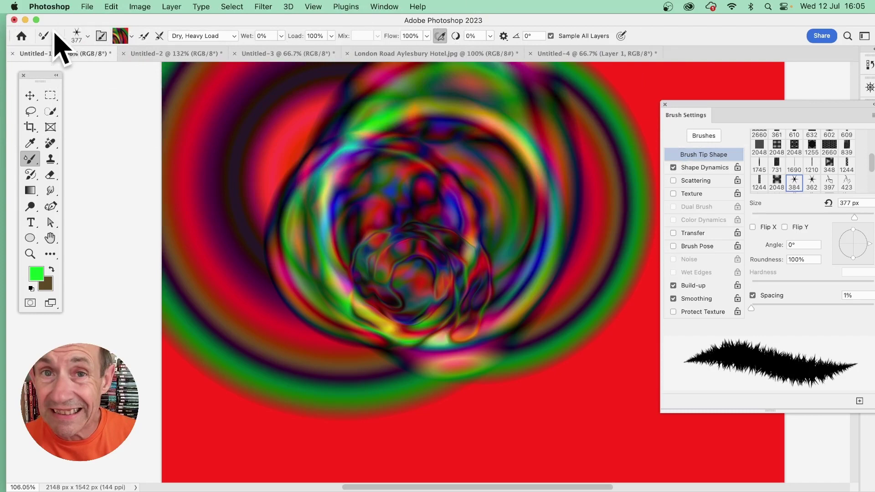
- On the black Untitled-2 canvas, paint one multicoloured spiky Mixer Brush stroke
{"action": "left_click", "coordinate": [131, 37]}
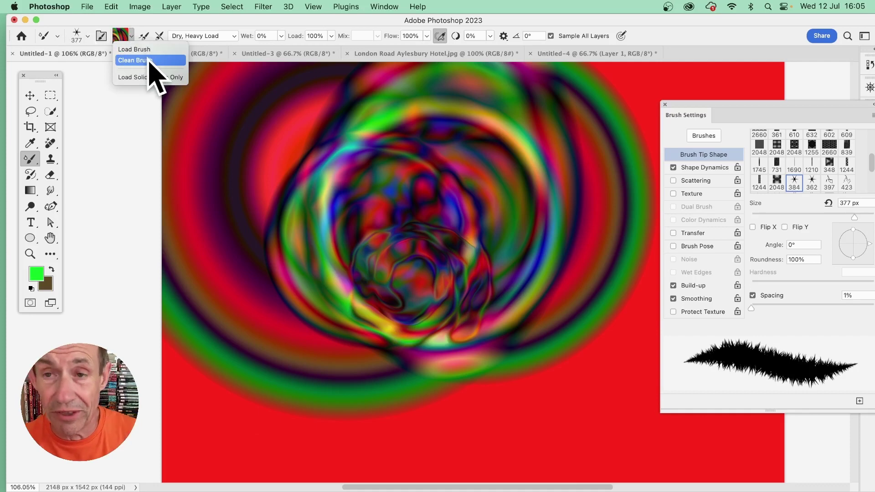
{"action": "left_click", "coordinate": [588, 16]}
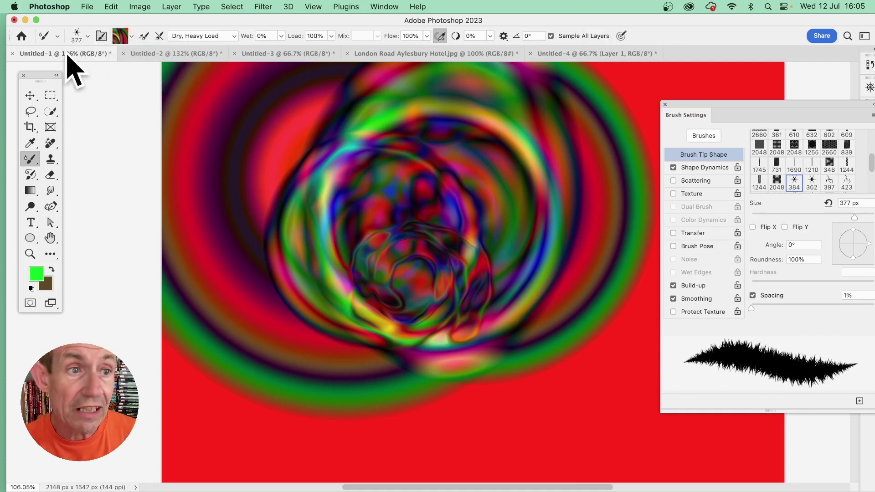
{"action": "left_click", "coordinate": [173, 53]}
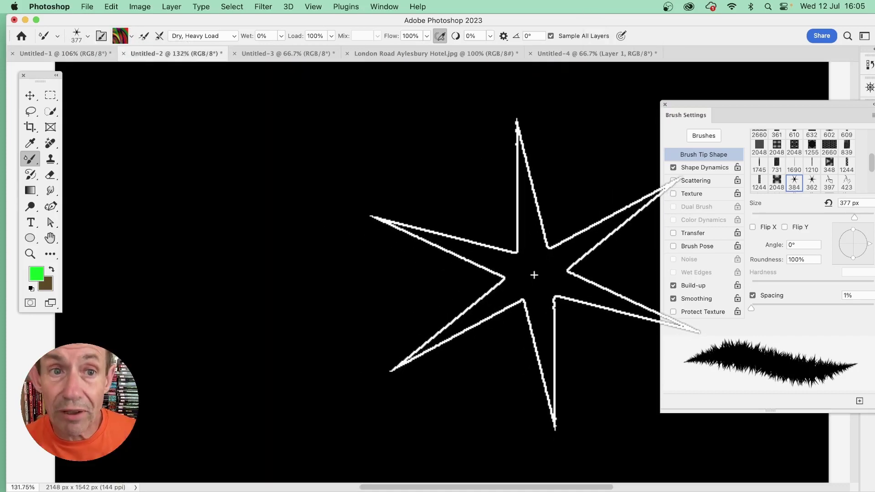
{"action": "mouse_move", "coordinate": [412, 289]}
{"action": "left_mouse_down"}
{"action": "mouse_move", "coordinate": [380, 264]}
{"action": "mouse_move", "coordinate": [368, 222]}
{"action": "mouse_move", "coordinate": [330, 266]}
{"action": "mouse_move", "coordinate": [255, 245]}
{"action": "mouse_move", "coordinate": [354, 236]}
{"action": "mouse_move", "coordinate": [326, 196]}
{"action": "mouse_move", "coordinate": [357, 171]}
{"action": "mouse_move", "coordinate": [460, 180]}
{"action": "mouse_move", "coordinate": [483, 295]}
{"action": "mouse_move", "coordinate": [479, 246]}
{"action": "mouse_move", "coordinate": [496, 222]}
{"action": "mouse_move", "coordinate": [506, 120]}
{"action": "mouse_move", "coordinate": [535, 329]}
{"action": "mouse_move", "coordinate": [517, 220]}
{"action": "mouse_move", "coordinate": [436, 220]}
{"action": "mouse_move", "coordinate": [331, 110]}
{"action": "mouse_move", "coordinate": [207, 272]}
{"action": "mouse_move", "coordinate": [345, 206]}
{"action": "mouse_move", "coordinate": [317, 137]}
{"action": "mouse_move", "coordinate": [224, 151]}
{"action": "mouse_move", "coordinate": [258, 277]}
{"action": "mouse_move", "coordinate": [285, 244]}
{"action": "mouse_move", "coordinate": [391, 261]}
{"action": "mouse_move", "coordinate": [590, 124]}
{"action": "mouse_move", "coordinate": [628, 118]}
{"action": "mouse_move", "coordinate": [609, 118]}
{"action": "mouse_move", "coordinate": [529, 339]}
{"action": "mouse_move", "coordinate": [424, 264]}
{"action": "mouse_move", "coordinate": [297, 242]}
{"action": "left_mouse_up"}
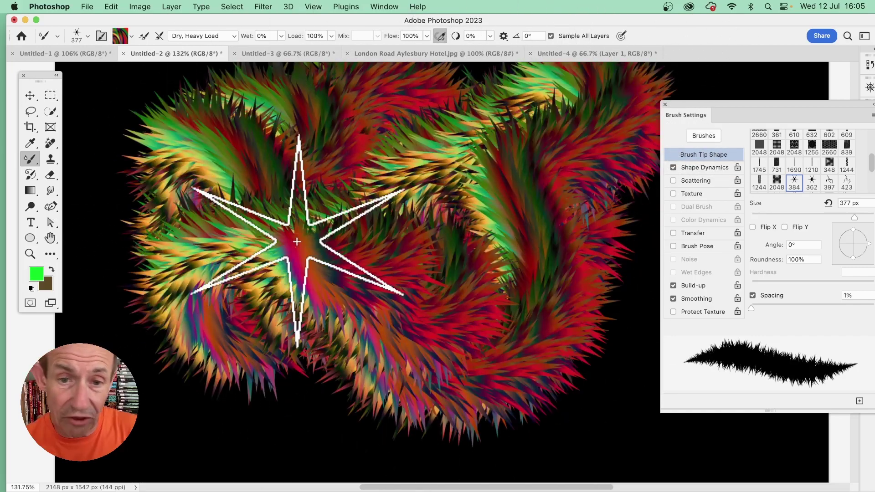
- Undo the spiky stroke, select the 284 px spatter tip, then test and undo a stroke
{"action": "key", "text": "super+z"}
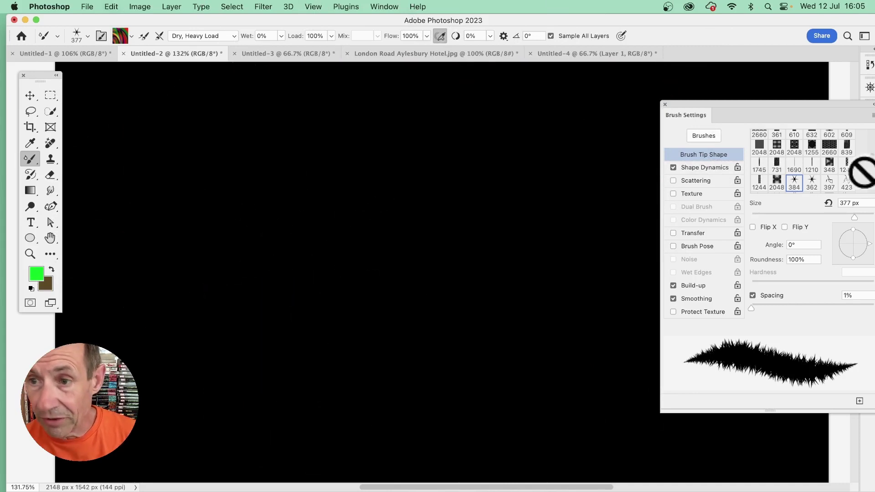
{"action": "left_click_drag", "start_coordinate": [713, 111], "coordinate": [617, 94]}
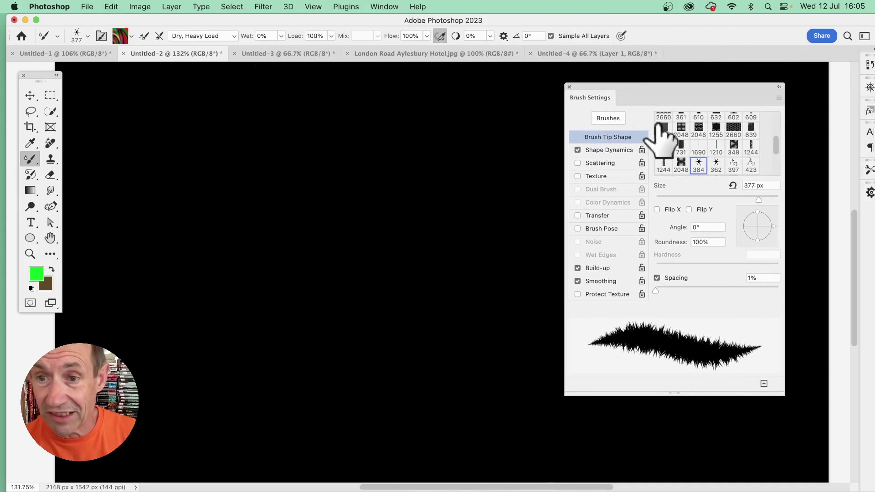
{"action": "left_click_drag", "start_coordinate": [776, 146], "coordinate": [777, 132]}
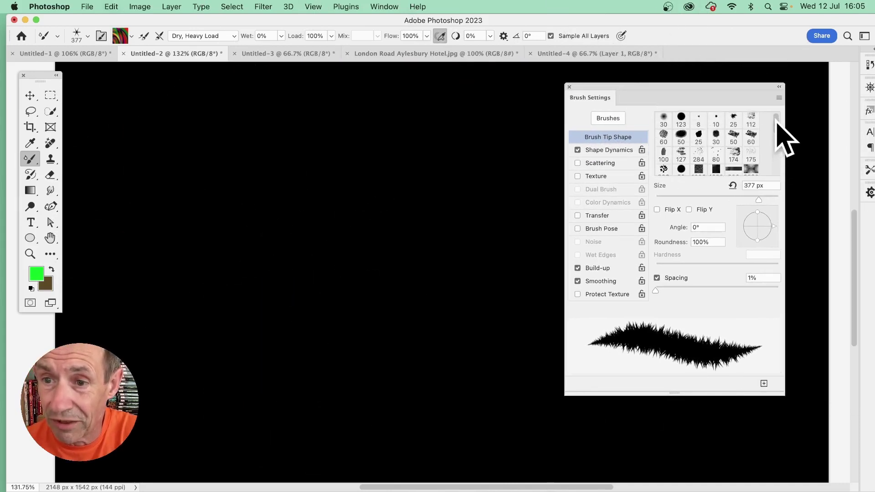
{"action": "left_click", "coordinate": [698, 155]}
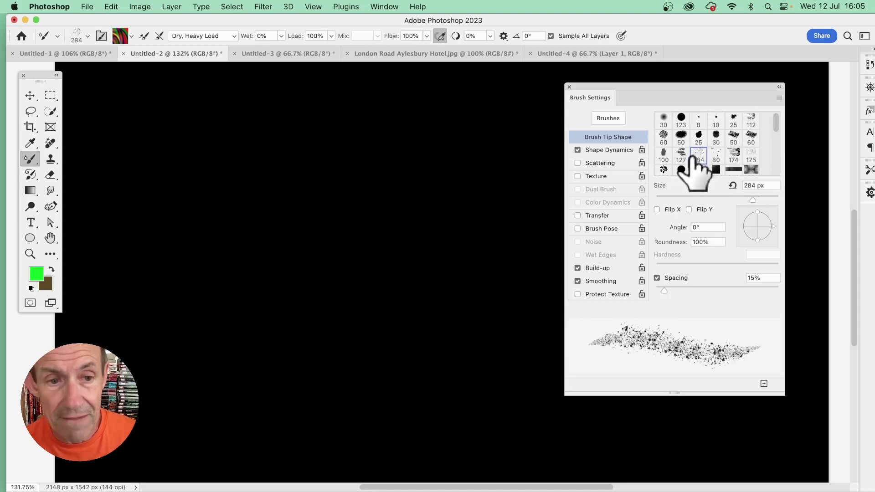
{"action": "mouse_move", "coordinate": [308, 196]}
{"action": "left_mouse_down"}
{"action": "mouse_move", "coordinate": [283, 200]}
{"action": "mouse_move", "coordinate": [263, 169]}
{"action": "mouse_move", "coordinate": [401, 219]}
{"action": "mouse_move", "coordinate": [369, 246]}
{"action": "mouse_move", "coordinate": [437, 160]}
{"action": "mouse_move", "coordinate": [405, 250]}
{"action": "mouse_move", "coordinate": [431, 256]}
{"action": "mouse_move", "coordinate": [297, 260]}
{"action": "mouse_move", "coordinate": [322, 299]}
{"action": "mouse_move", "coordinate": [475, 341]}
{"action": "mouse_move", "coordinate": [287, 381]}
{"action": "mouse_move", "coordinate": [307, 221]}
{"action": "mouse_move", "coordinate": [360, 227]}
{"action": "left_mouse_up"}
{"action": "key", "text": "super+z"}
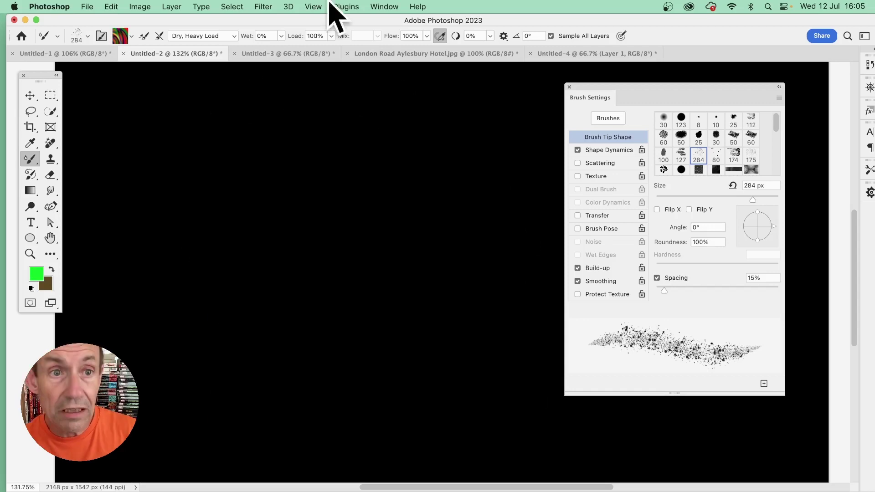
- Switch to the Untitled-3 TEXT document and set the brush size to 1008 px
{"action": "left_click", "coordinate": [304, 53]}
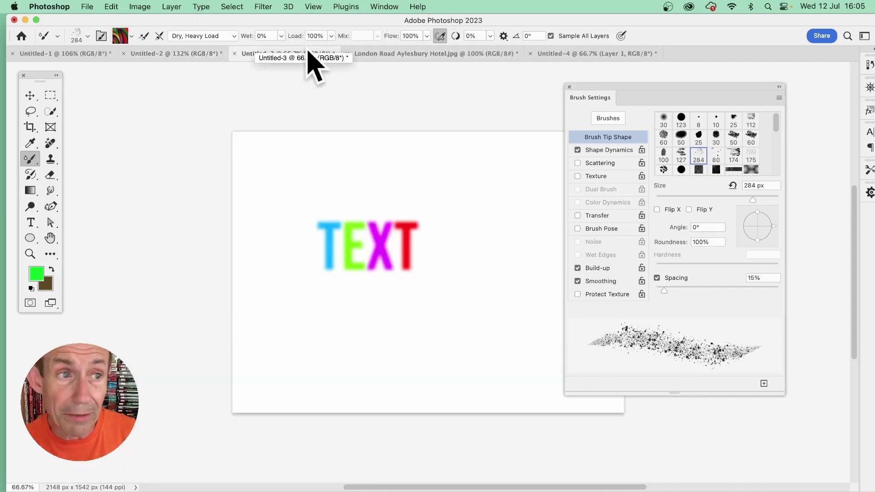
{"action": "left_click", "coordinate": [88, 36]}
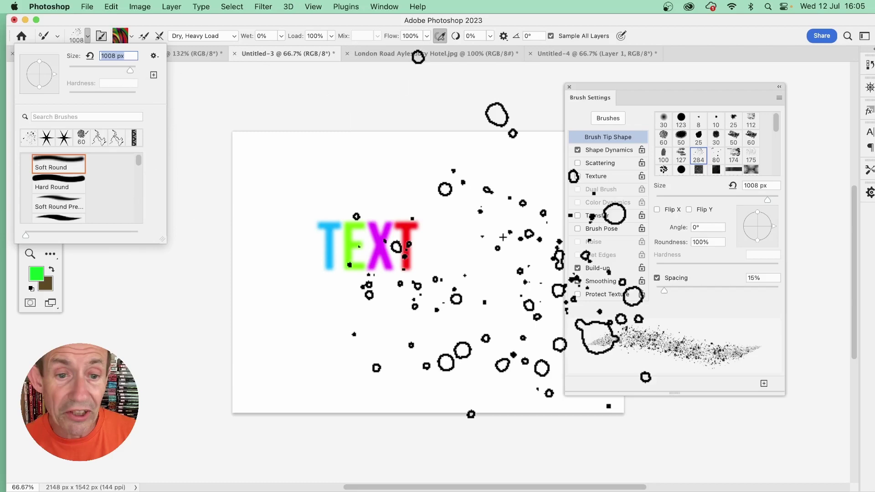
{"action": "left_click", "coordinate": [492, 20]}
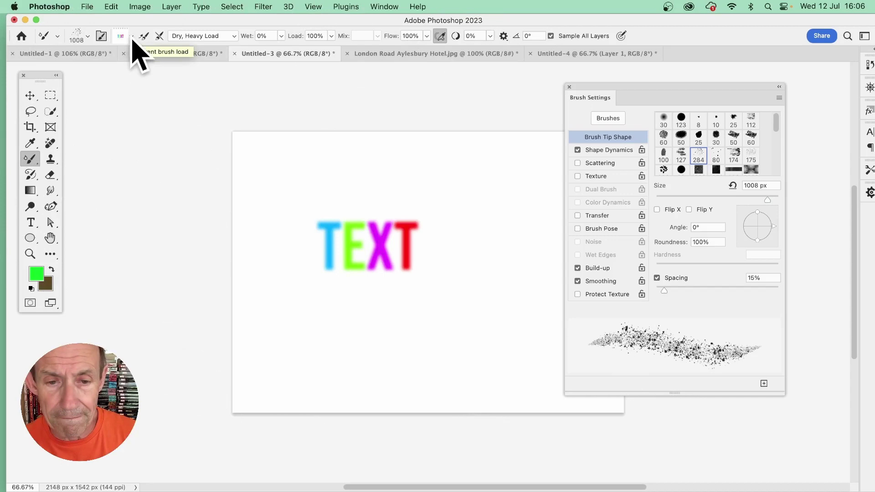
- Dab and drag sampled colours into a splatter over the letters
{"action": "left_click", "coordinate": [191, 53]}
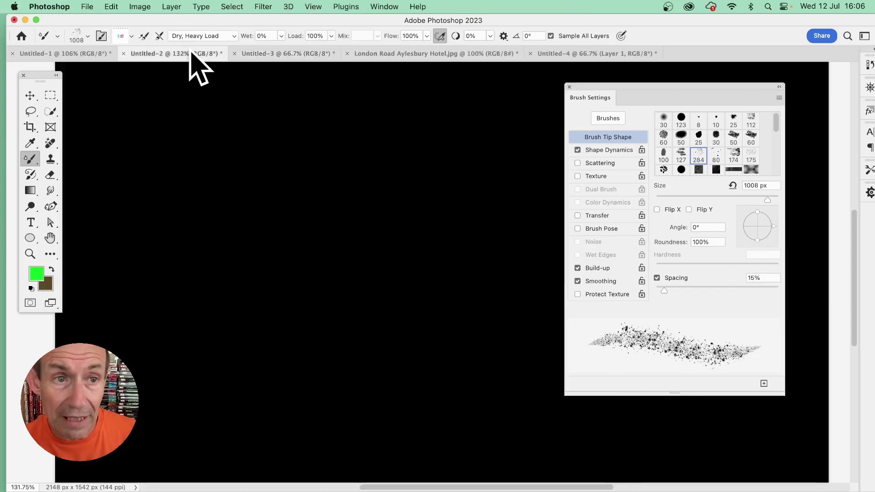
{"action": "left_click", "coordinate": [358, 240]}
{"action": "mouse_move", "coordinate": [358, 240]}
{"action": "left_mouse_down"}
{"action": "mouse_move", "coordinate": [361, 212]}
{"action": "mouse_move", "coordinate": [259, 196]}
{"action": "mouse_move", "coordinate": [243, 206]}
{"action": "mouse_move", "coordinate": [357, 242]}
{"action": "mouse_move", "coordinate": [400, 236]}
{"action": "mouse_move", "coordinate": [382, 216]}
{"action": "mouse_move", "coordinate": [301, 232]}
{"action": "mouse_move", "coordinate": [385, 232]}
{"action": "mouse_move", "coordinate": [426, 204]}
{"action": "mouse_move", "coordinate": [424, 216]}
{"action": "mouse_move", "coordinate": [358, 202]}
{"action": "mouse_move", "coordinate": [343, 205]}
{"action": "mouse_move", "coordinate": [342, 234]}
{"action": "mouse_move", "coordinate": [328, 219]}
{"action": "left_mouse_up"}
- Shrink the brush to 184 px with 4% spacing and scrub the letters into speckles
{"action": "key", "text": "bracketleft"}
{"action": "key", "text": "bracketleft"}
{"action": "key", "text": "bracketleft"}
{"action": "key", "text": "bracketleft"}
{"action": "key", "text": "bracketleft"}
{"action": "key", "text": "bracketleft"}
{"action": "key", "text": "bracketleft"}
{"action": "key", "text": "bracketleft"}
{"action": "key", "text": "bracketleft"}
{"action": "left_click_drag", "start_coordinate": [663, 291], "coordinate": [661, 296]}
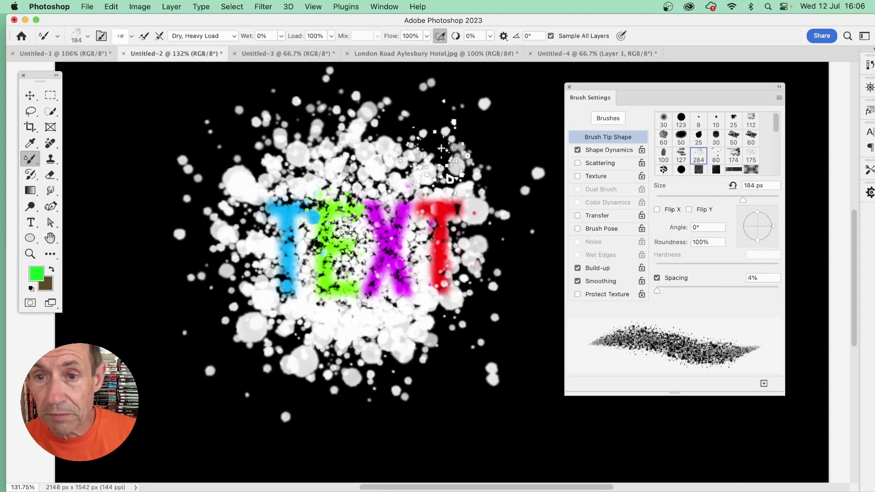
{"action": "mouse_move", "coordinate": [218, 169]}
{"action": "left_mouse_down"}
{"action": "mouse_move", "coordinate": [227, 197]}
{"action": "mouse_move", "coordinate": [256, 192]}
{"action": "mouse_move", "coordinate": [303, 150]}
{"action": "mouse_move", "coordinate": [358, 147]}
{"action": "mouse_move", "coordinate": [417, 169]}
{"action": "mouse_move", "coordinate": [394, 263]}
{"action": "mouse_move", "coordinate": [393, 200]}
{"action": "mouse_move", "coordinate": [418, 175]}
{"action": "mouse_move", "coordinate": [439, 201]}
{"action": "mouse_move", "coordinate": [455, 271]}
{"action": "mouse_move", "coordinate": [475, 297]}
{"action": "mouse_move", "coordinate": [467, 277]}
{"action": "mouse_move", "coordinate": [413, 235]}
{"action": "mouse_move", "coordinate": [412, 333]}
{"action": "mouse_move", "coordinate": [345, 306]}
{"action": "mouse_move", "coordinate": [286, 238]}
{"action": "mouse_move", "coordinate": [280, 269]}
{"action": "left_mouse_up"}
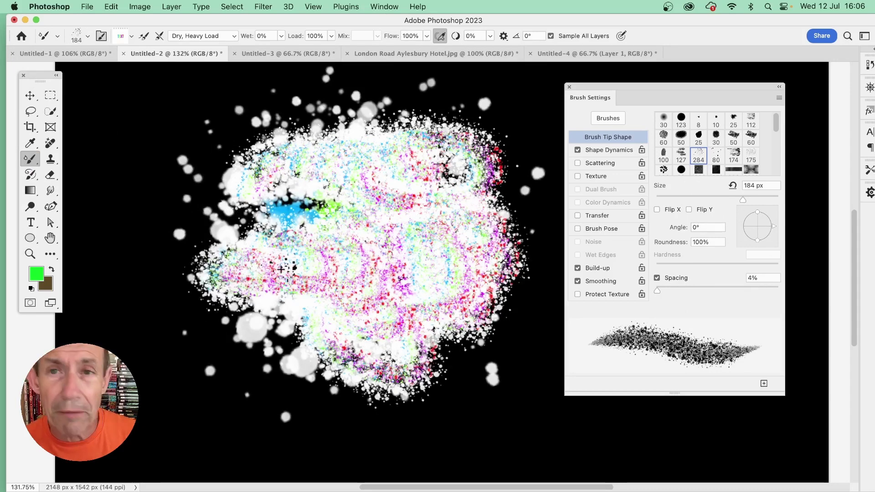
{"action": "mouse_move", "coordinate": [323, 207]}
{"action": "left_mouse_down"}
{"action": "mouse_move", "coordinate": [237, 200]}
{"action": "mouse_move", "coordinate": [283, 145]}
{"action": "mouse_move", "coordinate": [447, 133]}
{"action": "mouse_move", "coordinate": [437, 201]}
{"action": "mouse_move", "coordinate": [502, 192]}
{"action": "mouse_move", "coordinate": [474, 137]}
{"action": "mouse_move", "coordinate": [228, 150]}
{"action": "mouse_move", "coordinate": [271, 182]}
{"action": "left_mouse_up"}
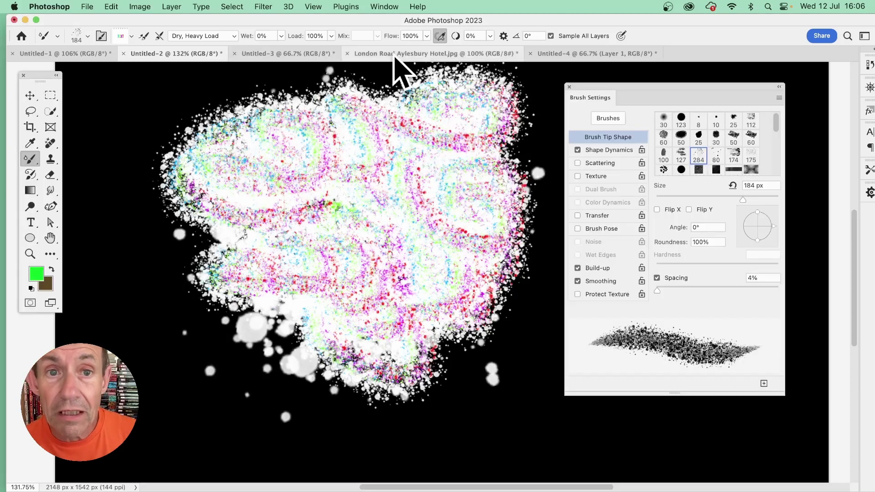
- Switch to London Road Aylesbury Hotel.jpg and enlarge the Mixer Brush to 345 px
{"action": "left_click", "coordinate": [395, 55]}
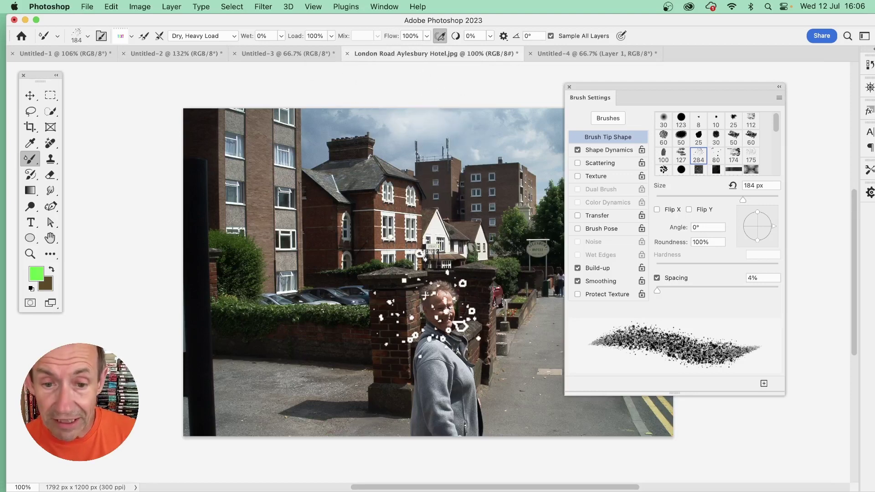
{"action": "left_click", "coordinate": [88, 37]}
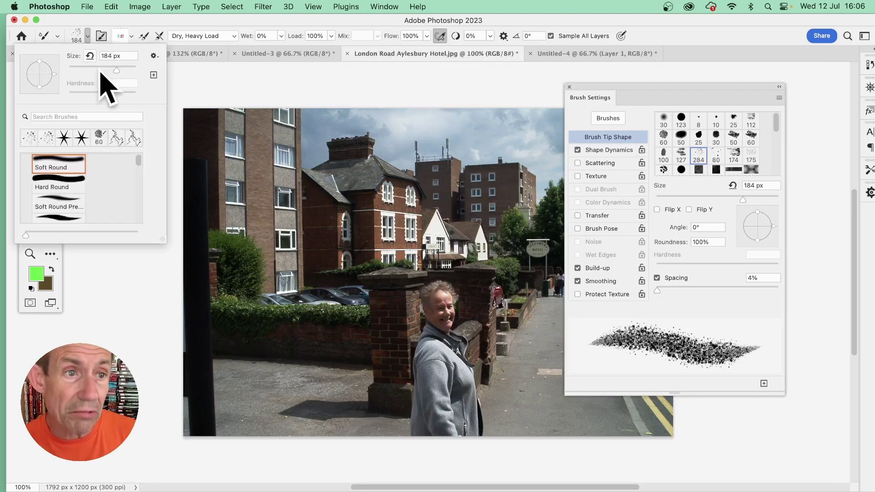
{"action": "left_click", "coordinate": [125, 72]}
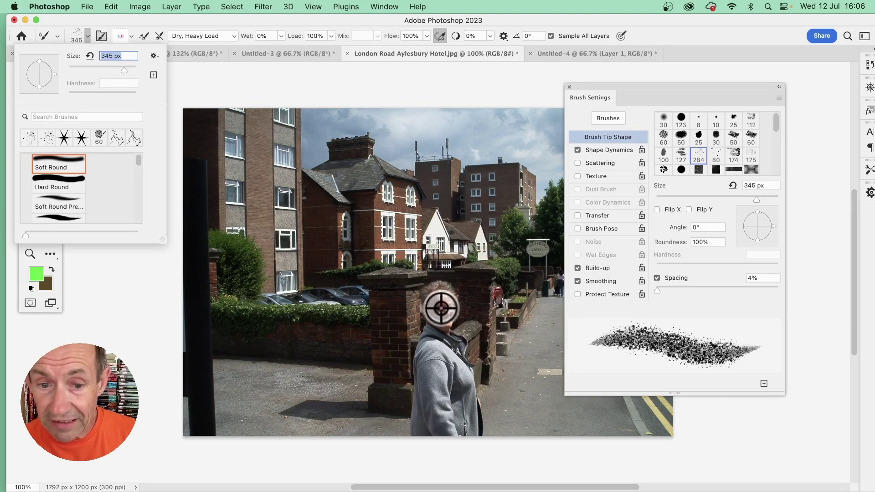
{"action": "key", "text": "Return"}
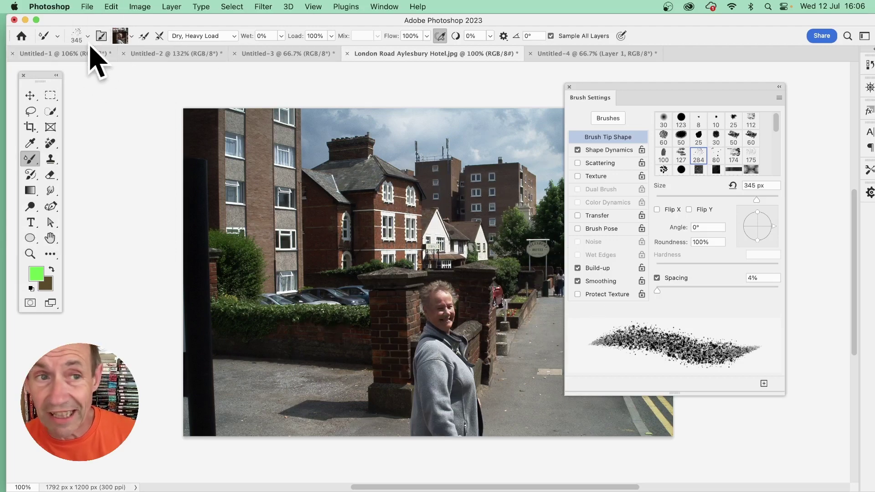
- On Untitled-2, paint a test stroke with the hotel-loaded brush, then undo it
{"action": "left_click", "coordinate": [161, 54]}
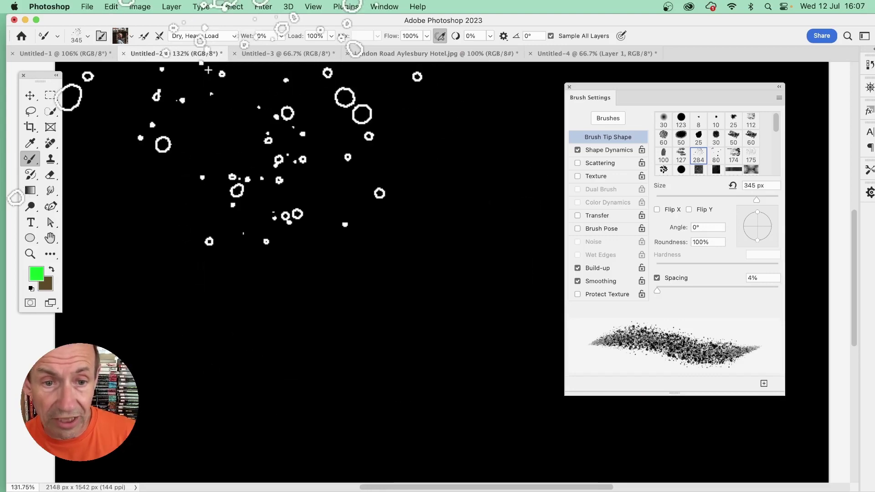
{"action": "mouse_move", "coordinate": [314, 219]}
{"action": "left_mouse_down"}
{"action": "mouse_move", "coordinate": [345, 228]}
{"action": "mouse_move", "coordinate": [348, 204]}
{"action": "mouse_move", "coordinate": [331, 217]}
{"action": "mouse_move", "coordinate": [325, 192]}
{"action": "mouse_move", "coordinate": [418, 176]}
{"action": "mouse_move", "coordinate": [470, 220]}
{"action": "mouse_move", "coordinate": [439, 293]}
{"action": "mouse_move", "coordinate": [388, 294]}
{"action": "mouse_move", "coordinate": [406, 272]}
{"action": "mouse_move", "coordinate": [338, 312]}
{"action": "mouse_move", "coordinate": [255, 293]}
{"action": "mouse_move", "coordinate": [232, 222]}
{"action": "mouse_move", "coordinate": [347, 184]}
{"action": "mouse_move", "coordinate": [338, 135]}
{"action": "mouse_move", "coordinate": [499, 178]}
{"action": "left_mouse_up"}
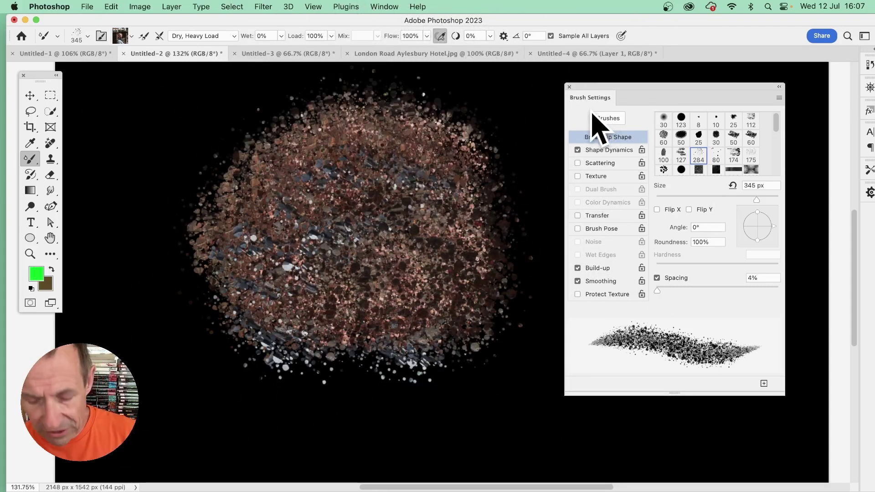
{"action": "key", "text": "super+z"}
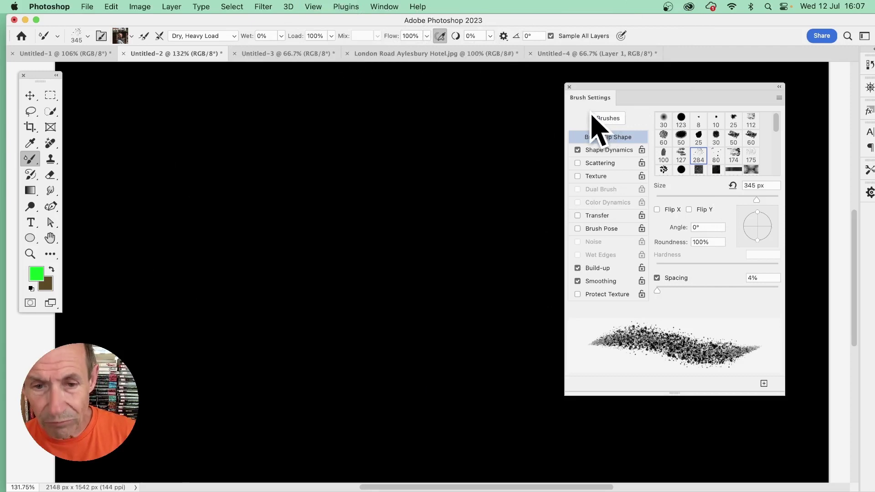
- Switch to the Untitled-4 document with the green, cyan and red strokes
{"action": "left_click", "coordinate": [595, 54]}
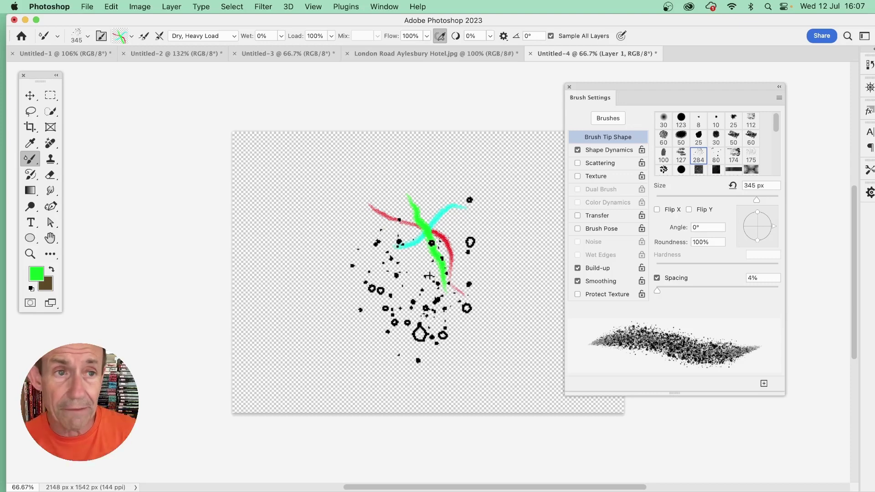
- On Untitled-2, paint a green, cyan and red test stroke, then undo it
{"action": "left_click", "coordinate": [163, 53]}
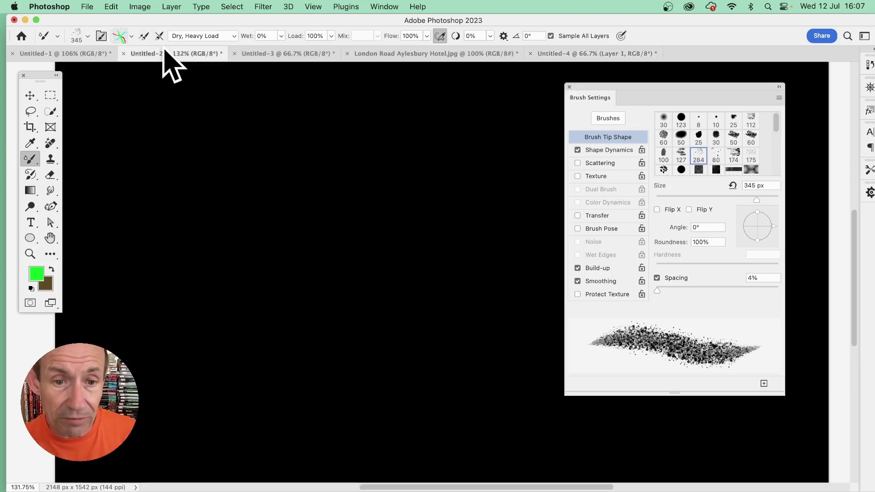
{"action": "mouse_move", "coordinate": [297, 196]}
{"action": "left_mouse_down"}
{"action": "mouse_move", "coordinate": [319, 191]}
{"action": "mouse_move", "coordinate": [421, 216]}
{"action": "mouse_move", "coordinate": [460, 247]}
{"action": "mouse_move", "coordinate": [360, 274]}
{"action": "mouse_move", "coordinate": [283, 264]}
{"action": "mouse_move", "coordinate": [258, 159]}
{"action": "mouse_move", "coordinate": [456, 192]}
{"action": "mouse_move", "coordinate": [479, 152]}
{"action": "left_mouse_up"}
{"action": "key", "text": "super+z"}
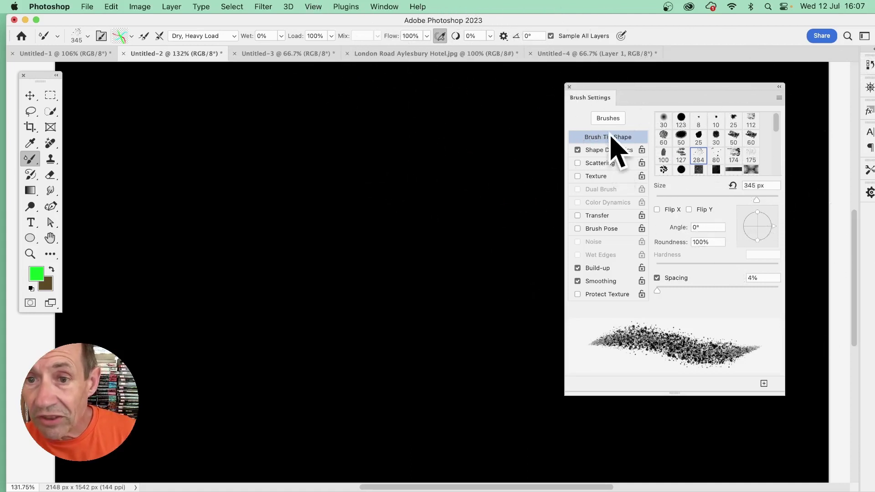
- Select the 174 px rough textured tip and paint green and cyan strokes across the canvas
{"action": "scroll", "coordinate": [750, 163], "scroll_direction": "down", "scroll_amount": 1}
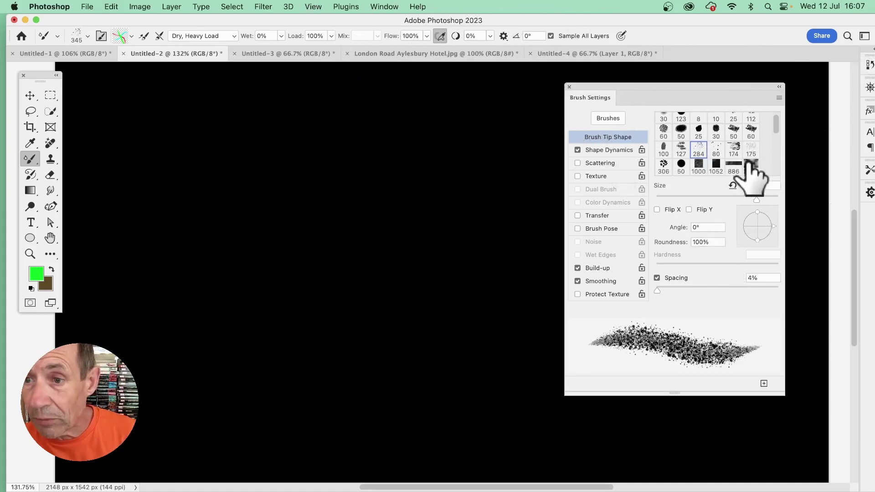
{"action": "left_click", "coordinate": [734, 150]}
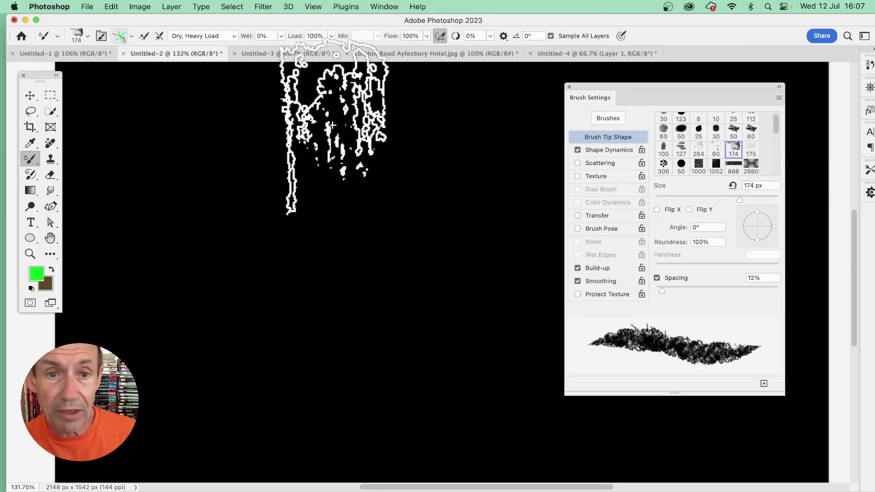
{"action": "mouse_move", "coordinate": [250, 201]}
{"action": "left_mouse_down"}
{"action": "mouse_move", "coordinate": [392, 178]}
{"action": "mouse_move", "coordinate": [473, 251]}
{"action": "mouse_move", "coordinate": [436, 359]}
{"action": "mouse_move", "coordinate": [253, 363]}
{"action": "mouse_move", "coordinate": [219, 271]}
{"action": "mouse_move", "coordinate": [349, 143]}
{"action": "mouse_move", "coordinate": [443, 165]}
{"action": "mouse_move", "coordinate": [374, 136]}
{"action": "mouse_move", "coordinate": [185, 155]}
{"action": "mouse_move", "coordinate": [179, 228]}
{"action": "mouse_move", "coordinate": [211, 293]}
{"action": "mouse_move", "coordinate": [436, 380]}
{"action": "left_mouse_up"}
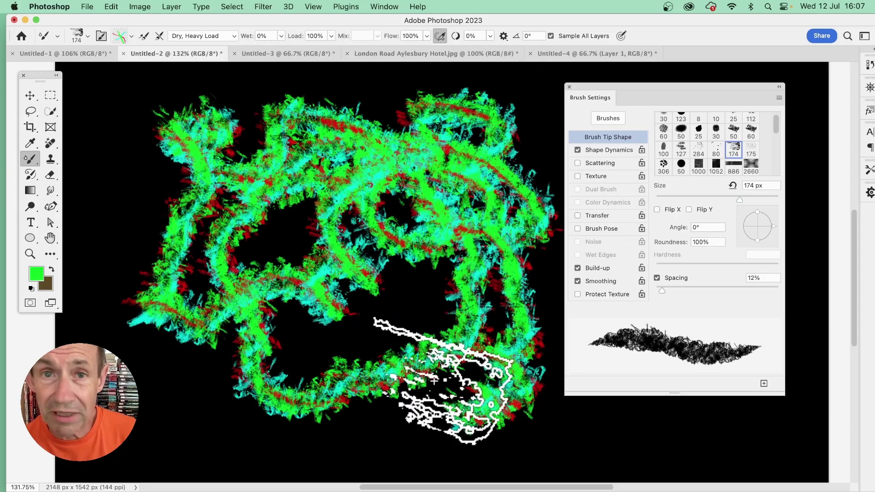